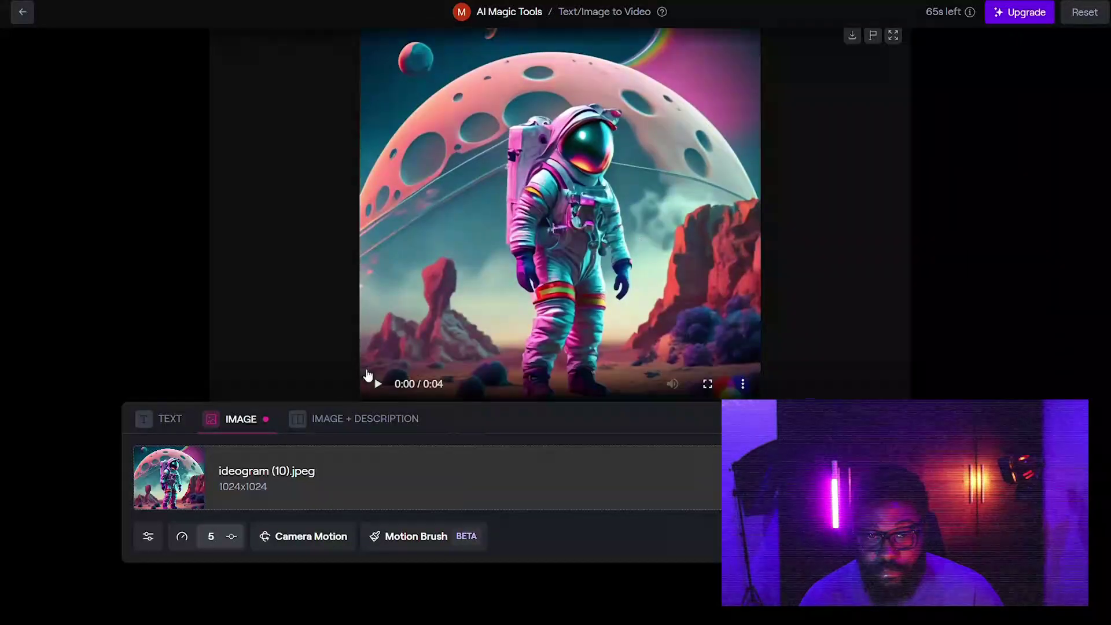
Play the generated astronaut video
{"action": "left_click", "coordinate": [379, 384]}
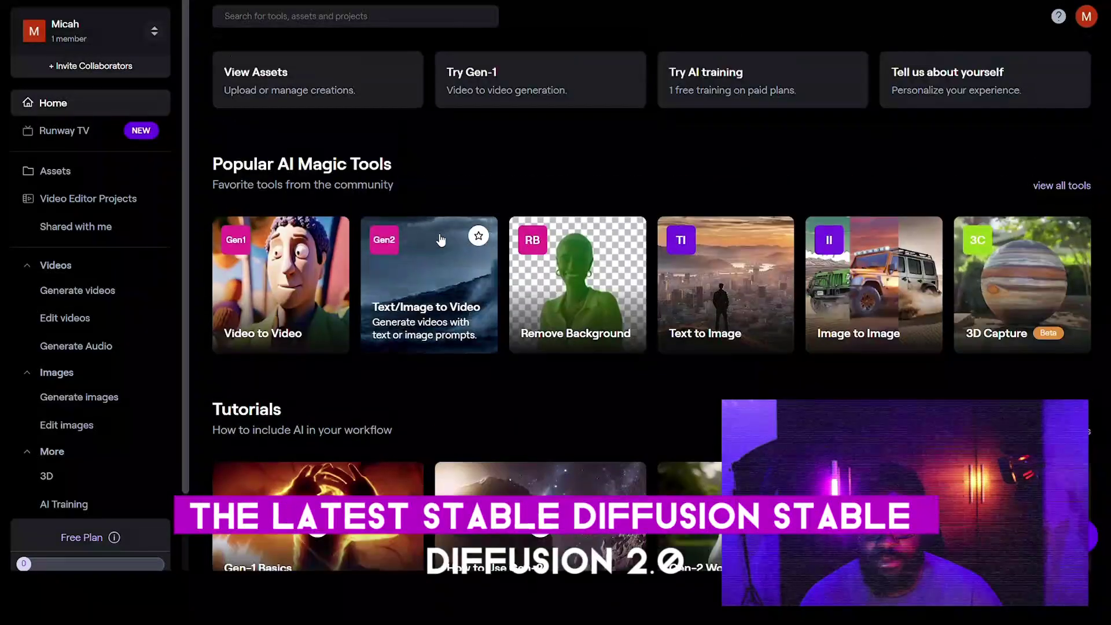
Open the Gen-2 Text/Image to Video tool and add OIG (3).jpeg as the starting image
{"action": "left_click", "coordinate": [439, 237]}
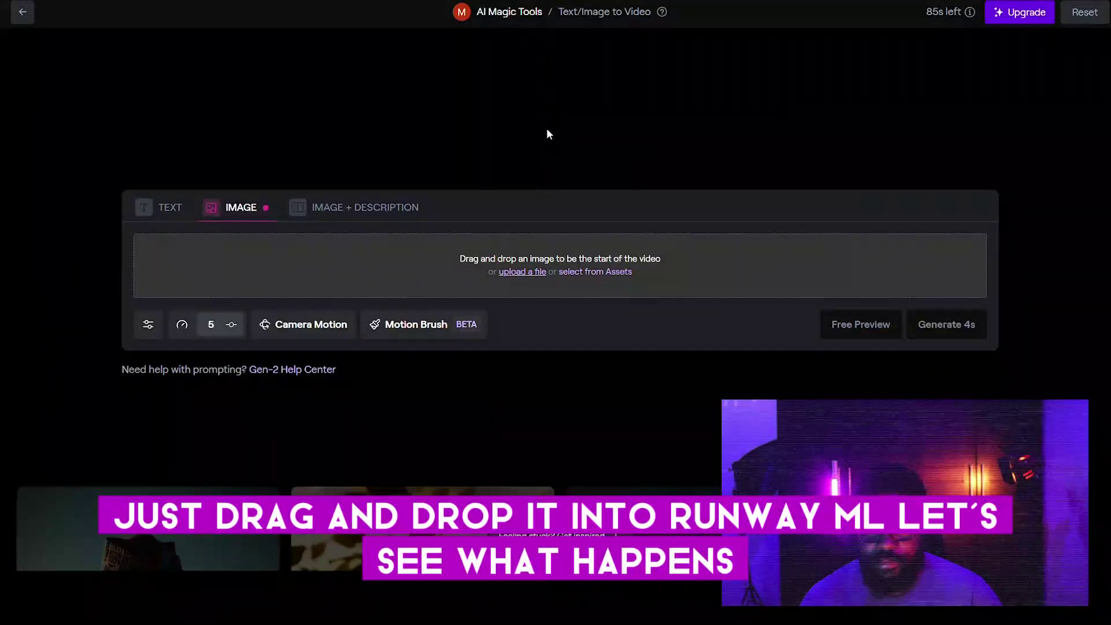
{"action": "left_click_drag", "start_coordinate": [446, 249], "coordinate": [444, 269]}
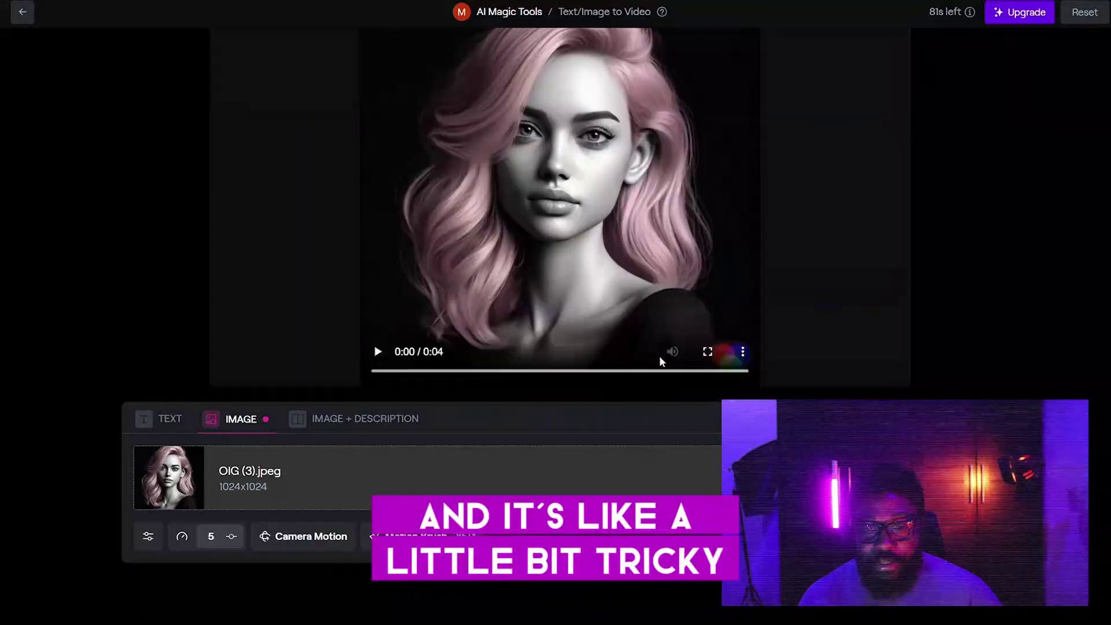
Play the generated pink-haired portrait video and look at the Camera Motion options
{"action": "left_click", "coordinate": [380, 392]}
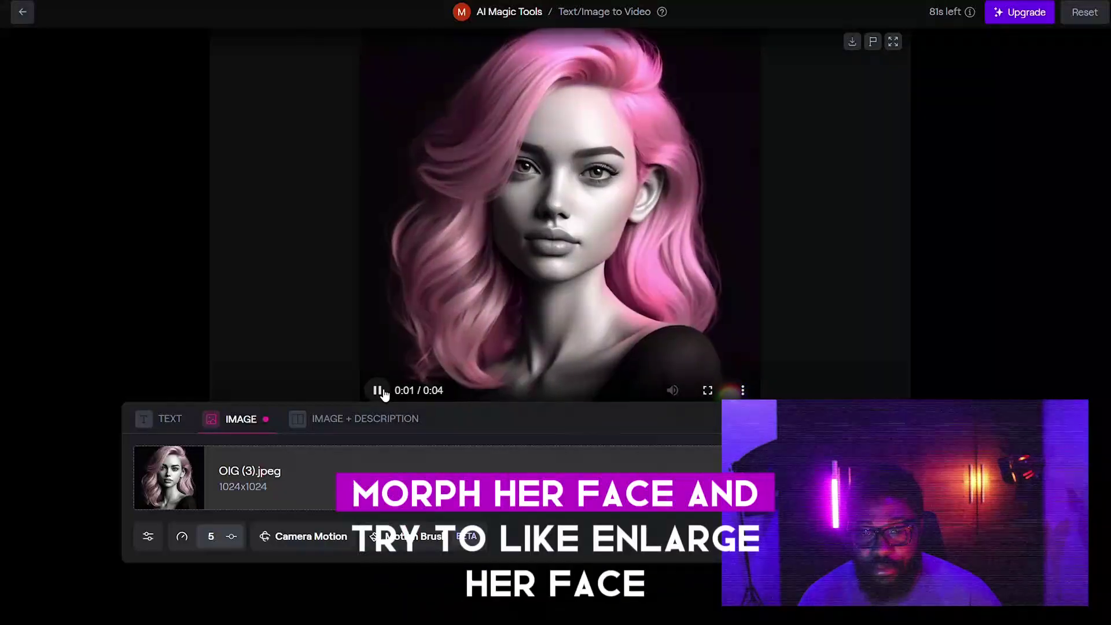
{"action": "left_click", "coordinate": [318, 537]}
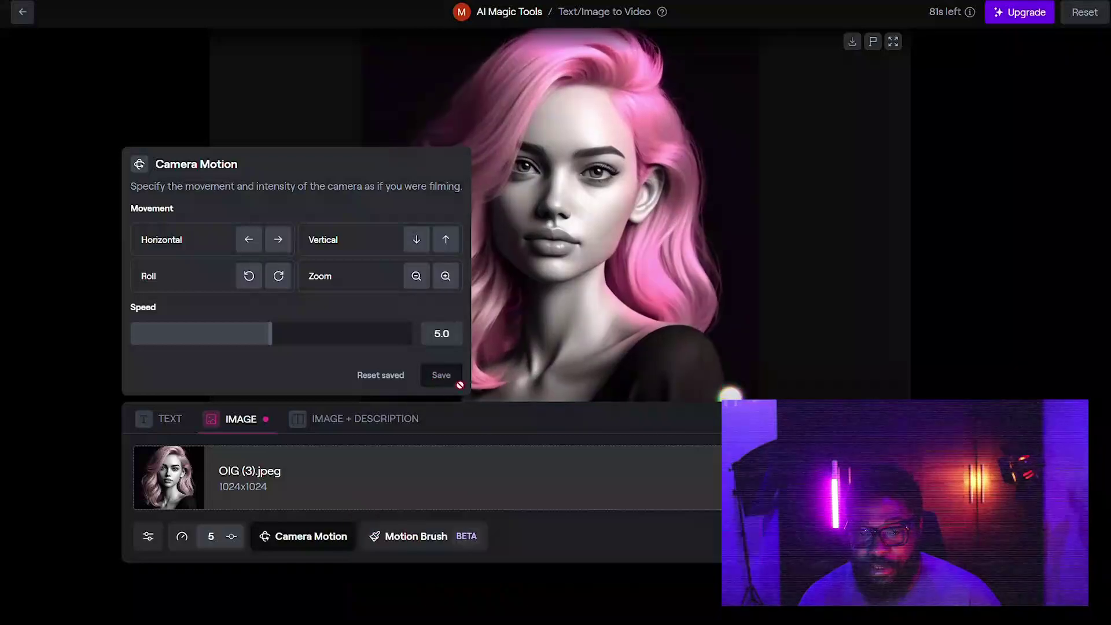
{"action": "key", "text": "Escape"}
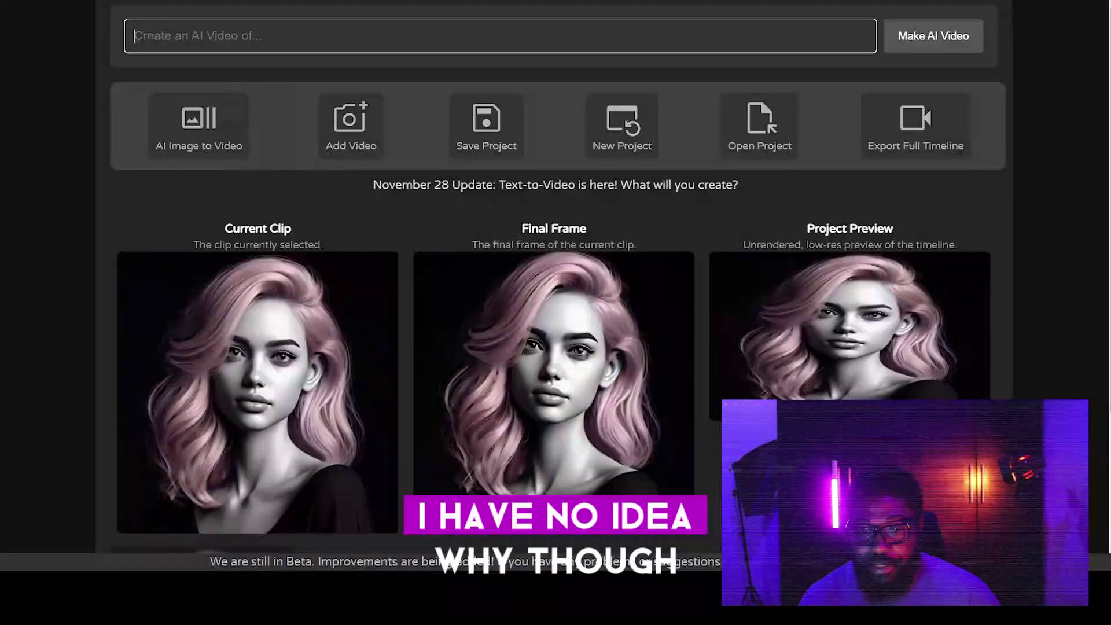
Switch to Final Frame and compare the pink-haired portrait's current clip with its final frame
{"action": "mouse_move", "coordinate": [590, 359]}
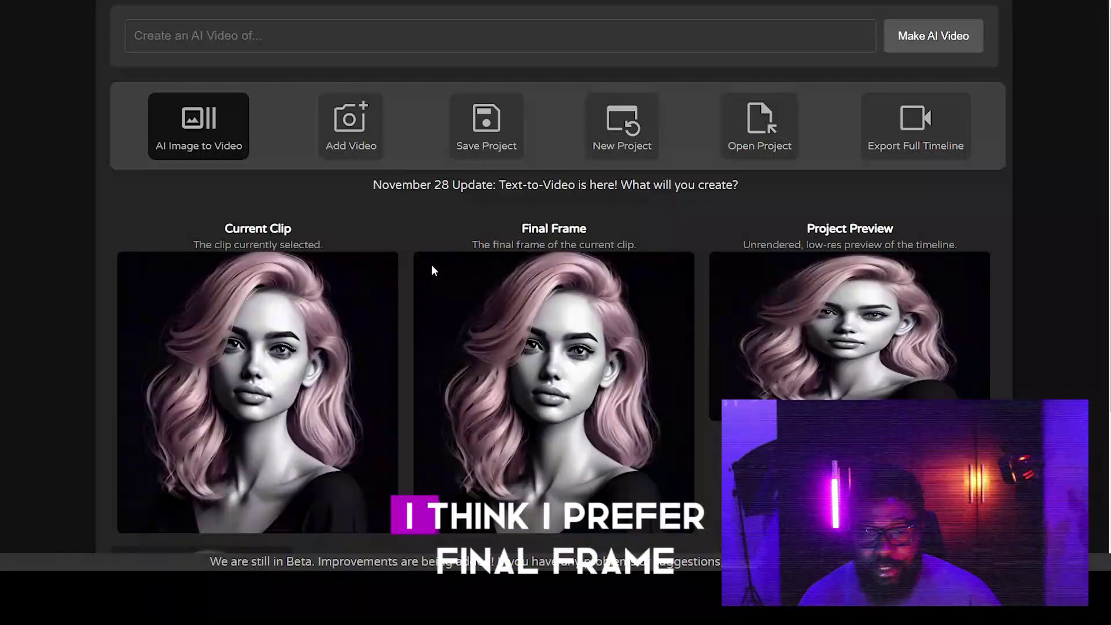
{"action": "mouse_move", "coordinate": [435, 270]}
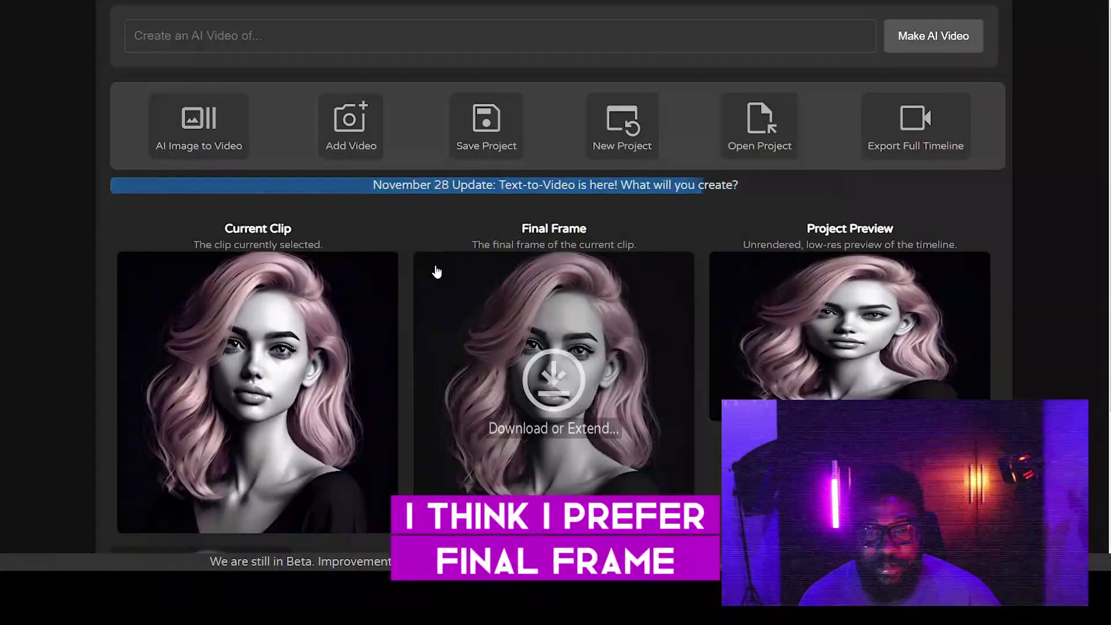
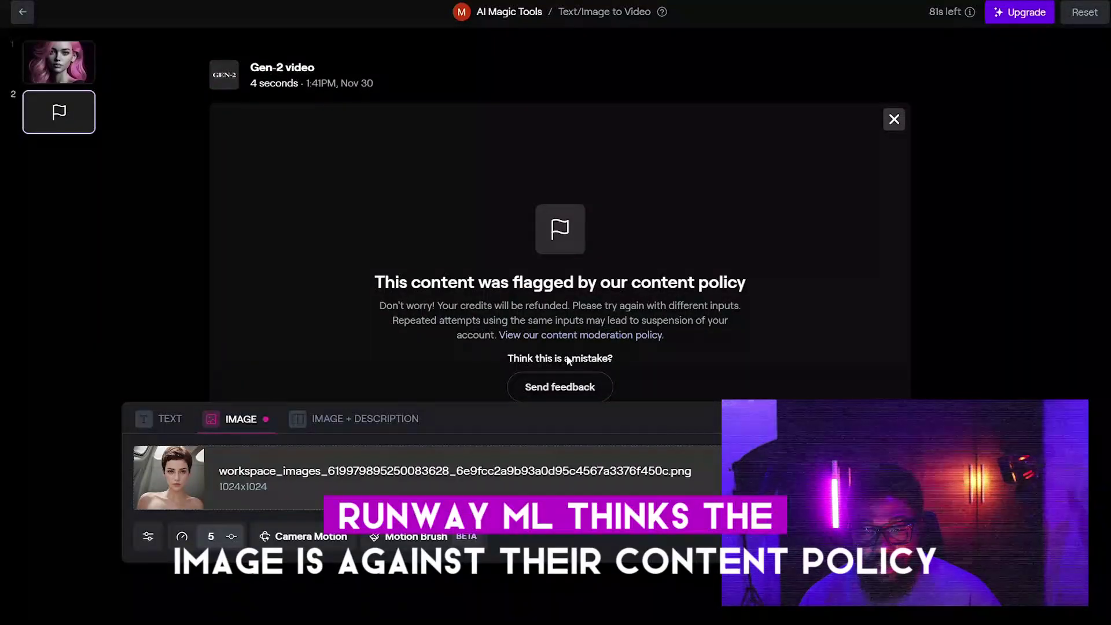
Switch to Runway and read the content policy notice on the short-haired woman's generation
{"action": "scroll", "coordinate": [565, 318], "scroll_direction": "down", "scroll_amount": 2}
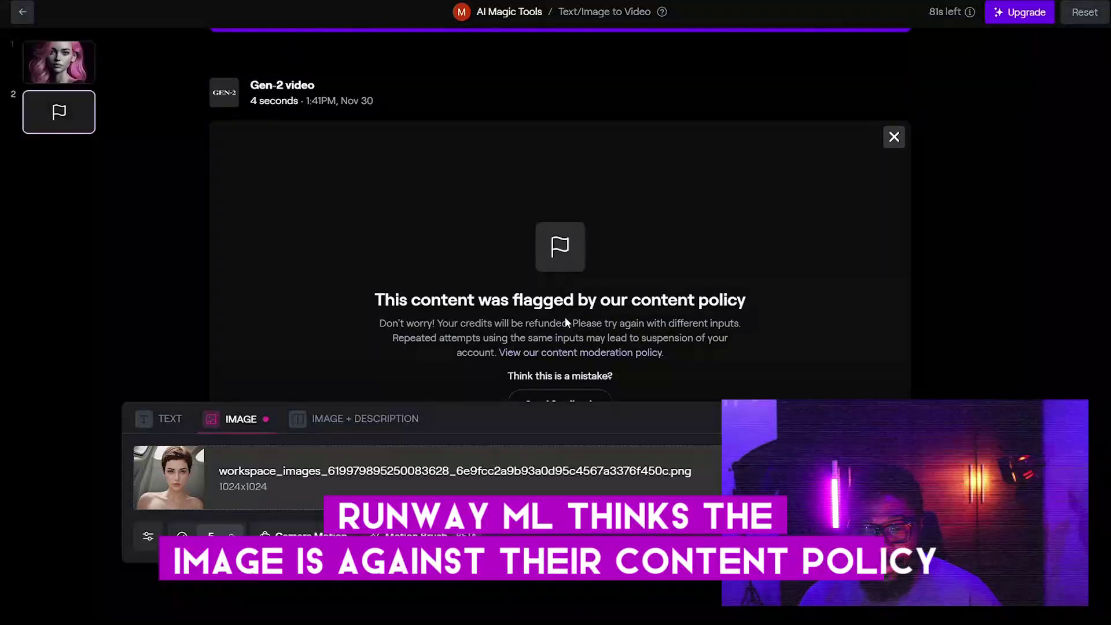
{"action": "scroll", "coordinate": [566, 318], "scroll_direction": "down", "scroll_amount": 1}
{"action": "scroll", "coordinate": [859, 87], "scroll_direction": "up", "scroll_amount": 2}
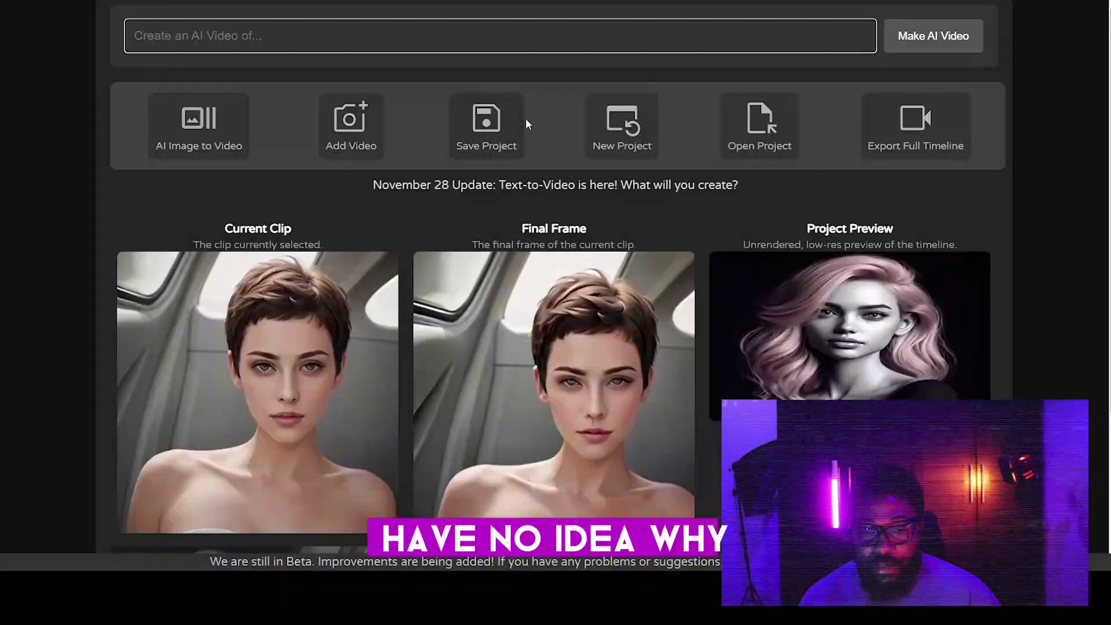
Switch to Final Frame and play the short-haired woman's current clip, pausing it to examine the animation
{"action": "scroll", "coordinate": [313, 261], "scroll_direction": "down", "scroll_amount": 2}
{"action": "left_click", "coordinate": [313, 261]}
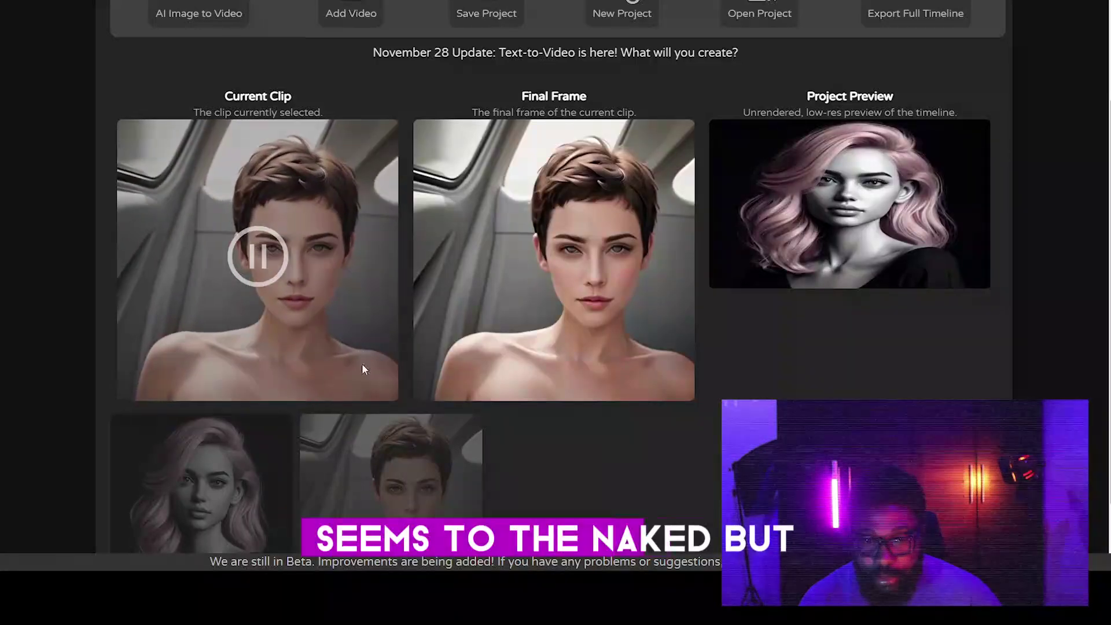
{"action": "left_click", "coordinate": [258, 254]}
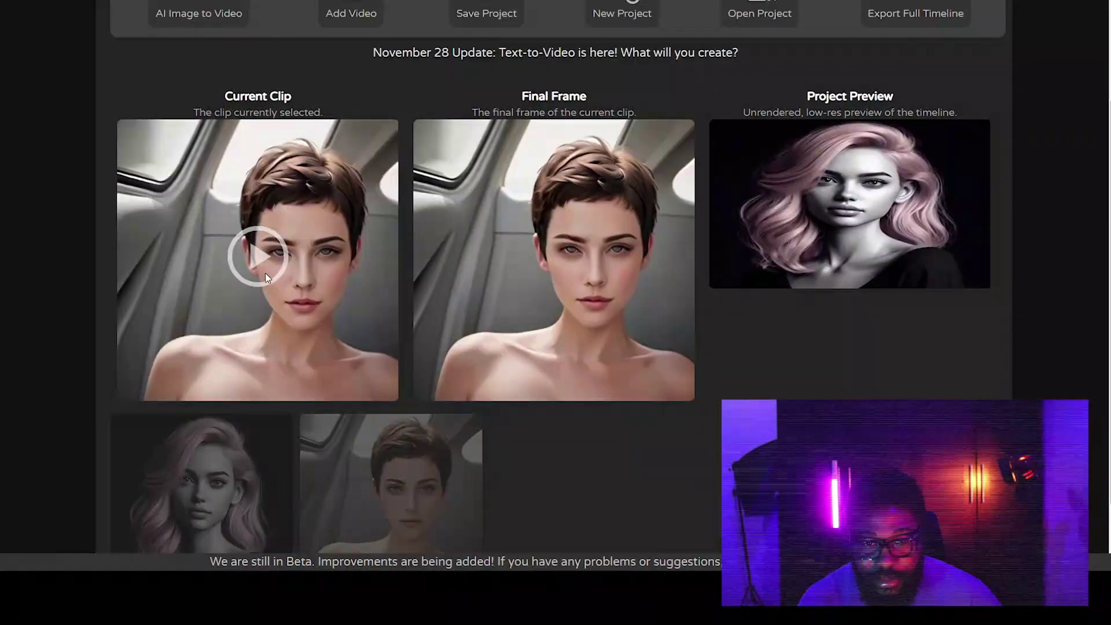
{"action": "left_click", "coordinate": [257, 256]}
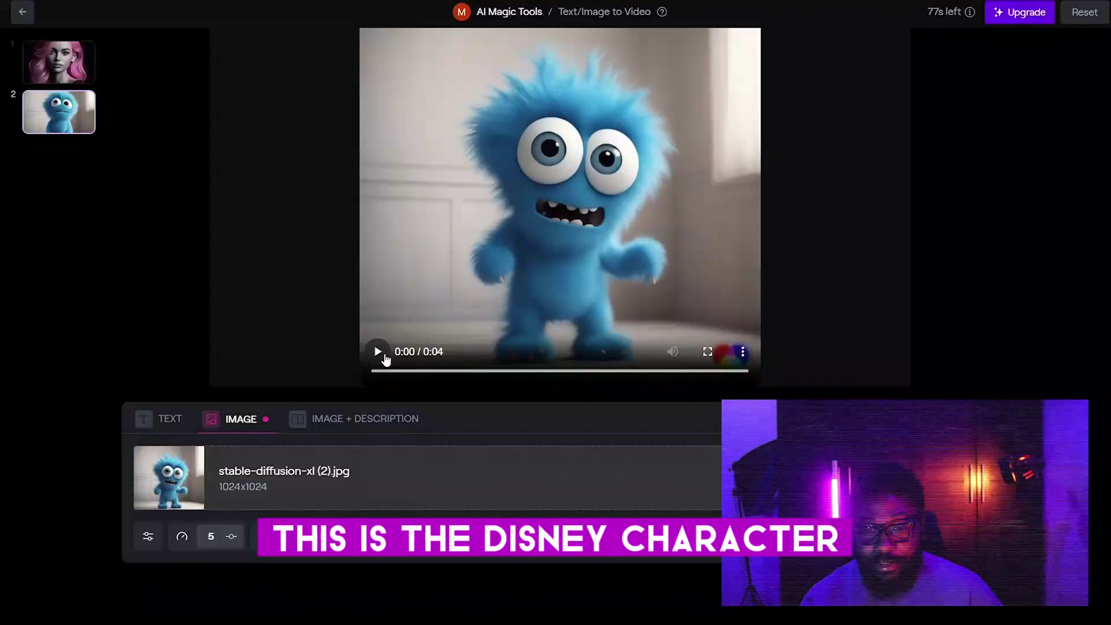
Play the blue monster video in Runway and compare it with the monster's current clip in Final Frame
{"action": "left_click", "coordinate": [386, 359]}
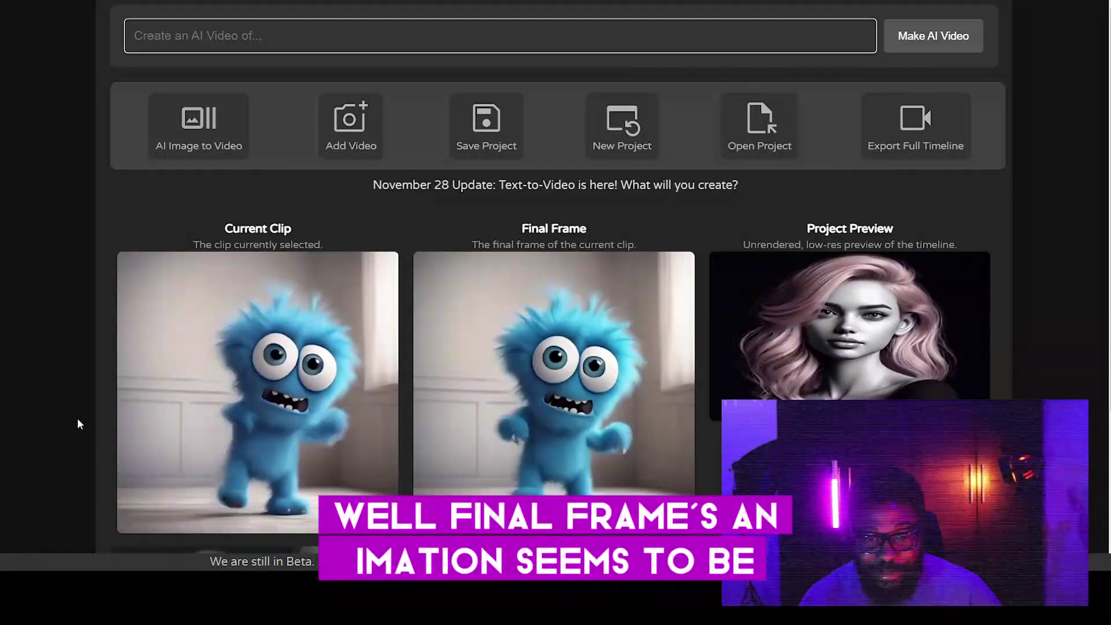
{"action": "left_click", "coordinate": [78, 420]}
{"action": "left_click", "coordinate": [254, 396]}
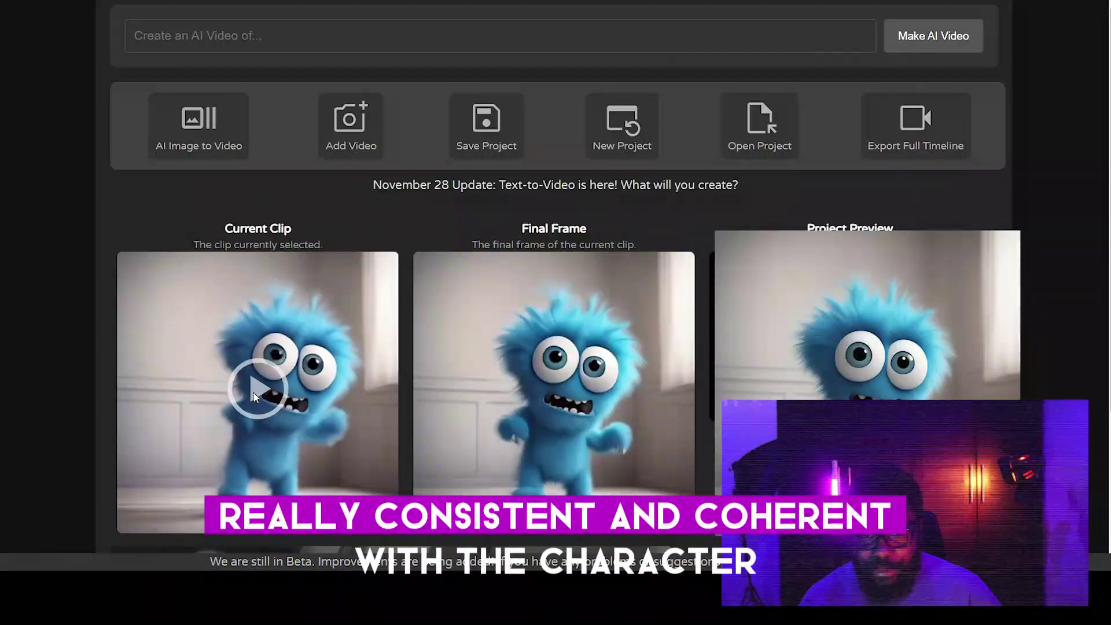
{"action": "left_click", "coordinate": [255, 397]}
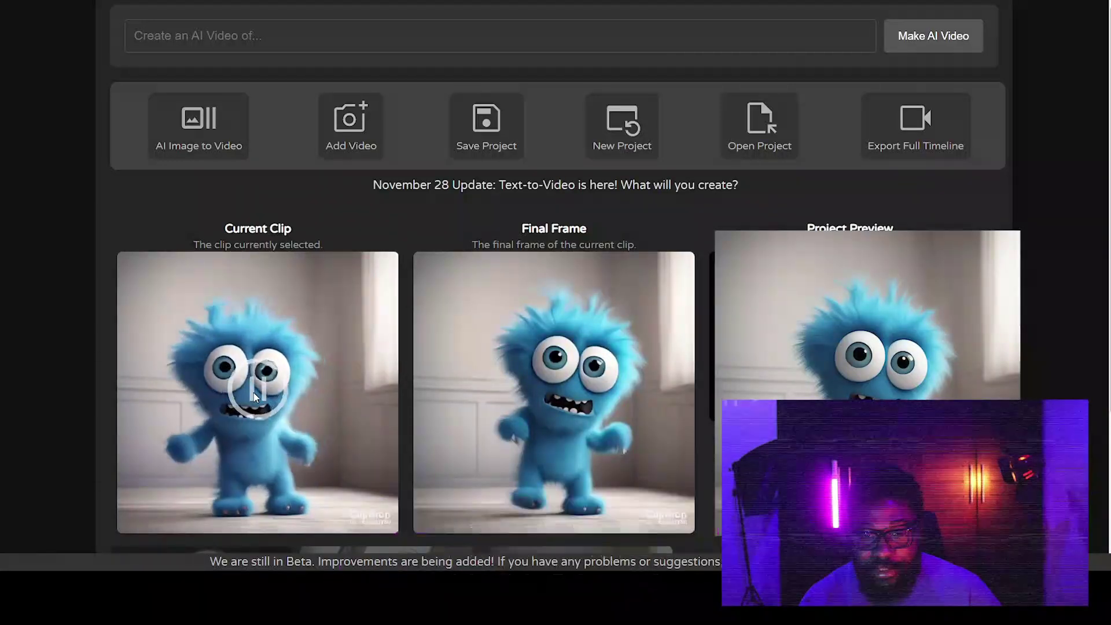
{"action": "scroll", "coordinate": [365, 394], "scroll_direction": "down", "scroll_amount": 2}
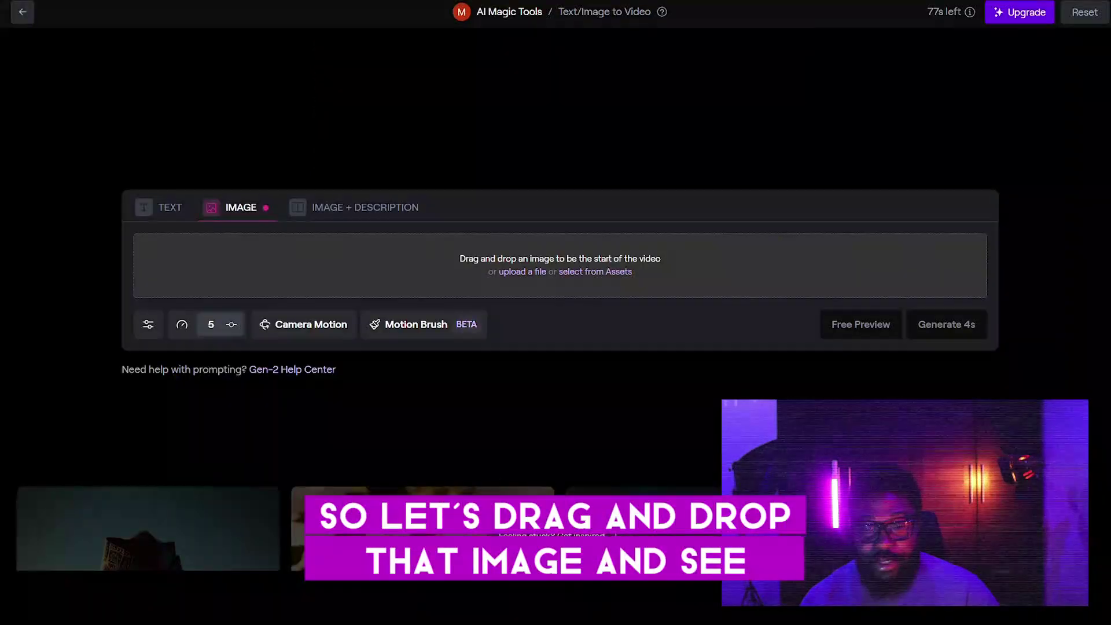
Add the ruined-arch scene as the starting image in Runway and open it in Motion Brush
{"action": "left_click_drag", "start_coordinate": [320, 199], "coordinate": [434, 287]}
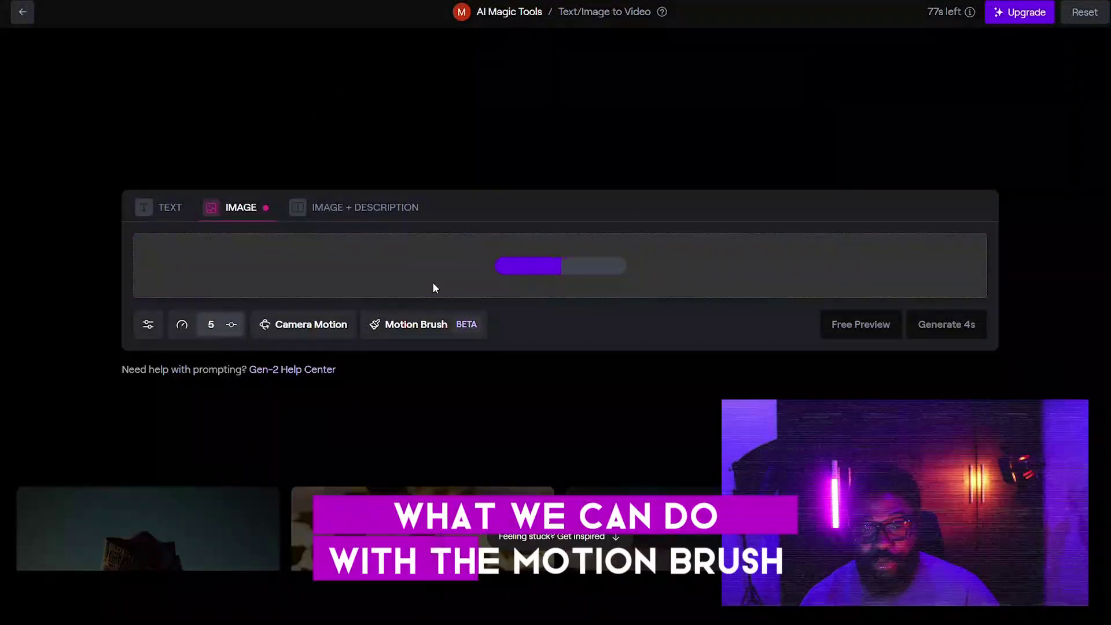
{"action": "left_click", "coordinate": [403, 328]}
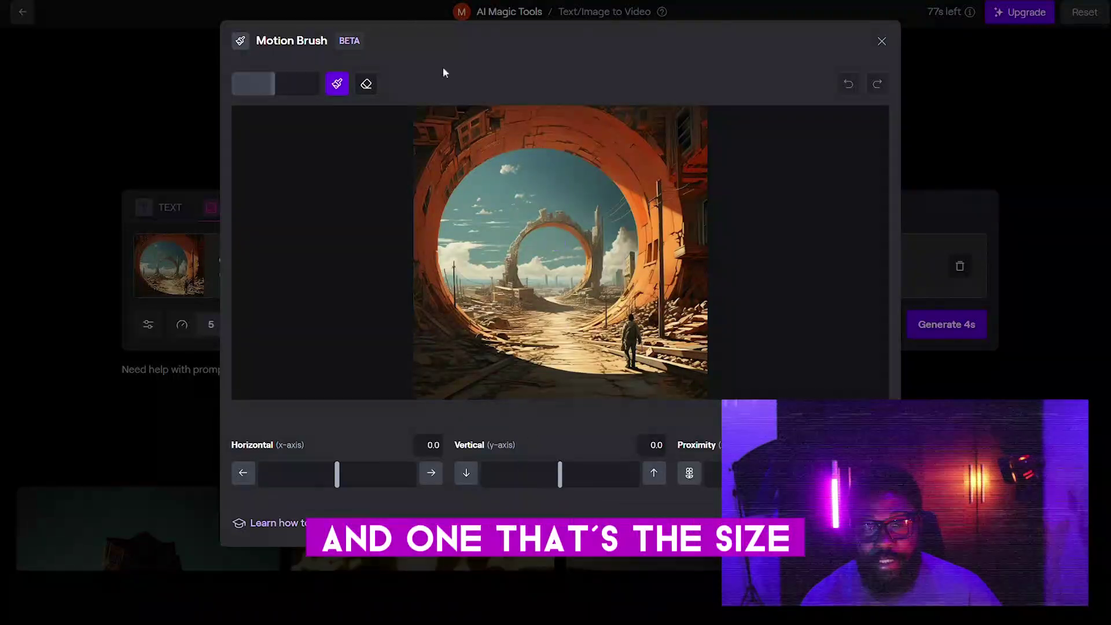
Paint motion over the sky and clouds inside both arches with a large brush, and reduce the brush size
{"action": "scroll", "coordinate": [495, 232], "scroll_direction": "up", "scroll_amount": 5}
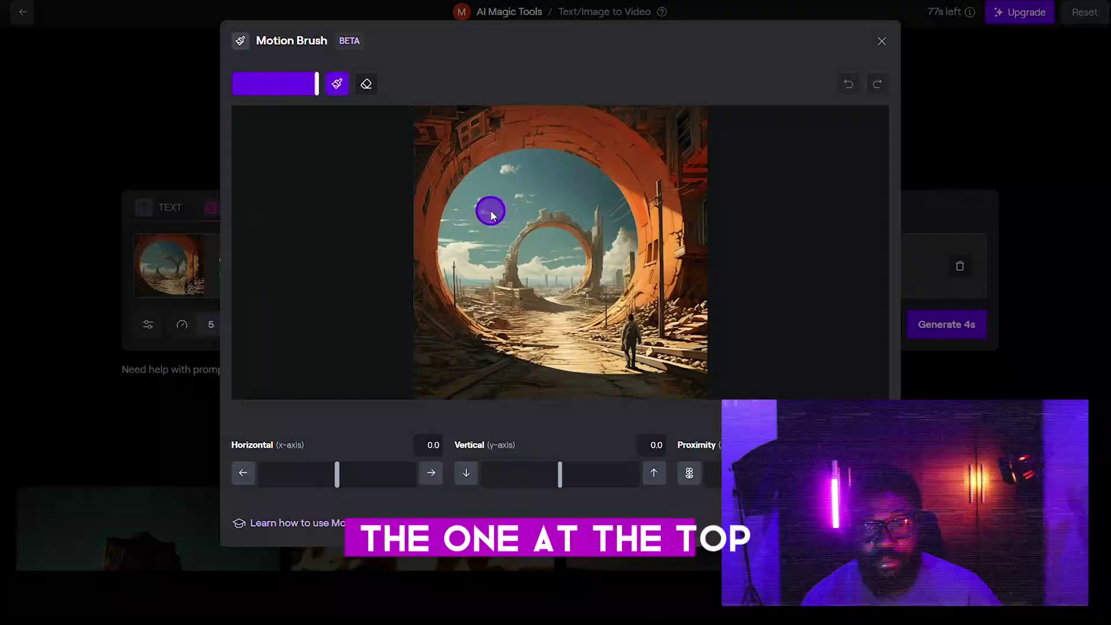
{"action": "mouse_move", "coordinate": [534, 197]}
{"action": "left_mouse_down"}
{"action": "mouse_move", "coordinate": [500, 193]}
{"action": "mouse_move", "coordinate": [542, 177]}
{"action": "mouse_move", "coordinate": [499, 179]}
{"action": "mouse_move", "coordinate": [480, 203]}
{"action": "mouse_move", "coordinate": [500, 220]}
{"action": "mouse_move", "coordinate": [457, 222]}
{"action": "mouse_move", "coordinate": [489, 241]}
{"action": "mouse_move", "coordinate": [454, 246]}
{"action": "left_mouse_up"}
{"action": "mouse_move", "coordinate": [571, 253]}
{"action": "left_mouse_down"}
{"action": "mouse_move", "coordinate": [542, 251]}
{"action": "mouse_move", "coordinate": [571, 260]}
{"action": "mouse_move", "coordinate": [536, 263]}
{"action": "mouse_move", "coordinate": [560, 254]}
{"action": "left_mouse_up"}
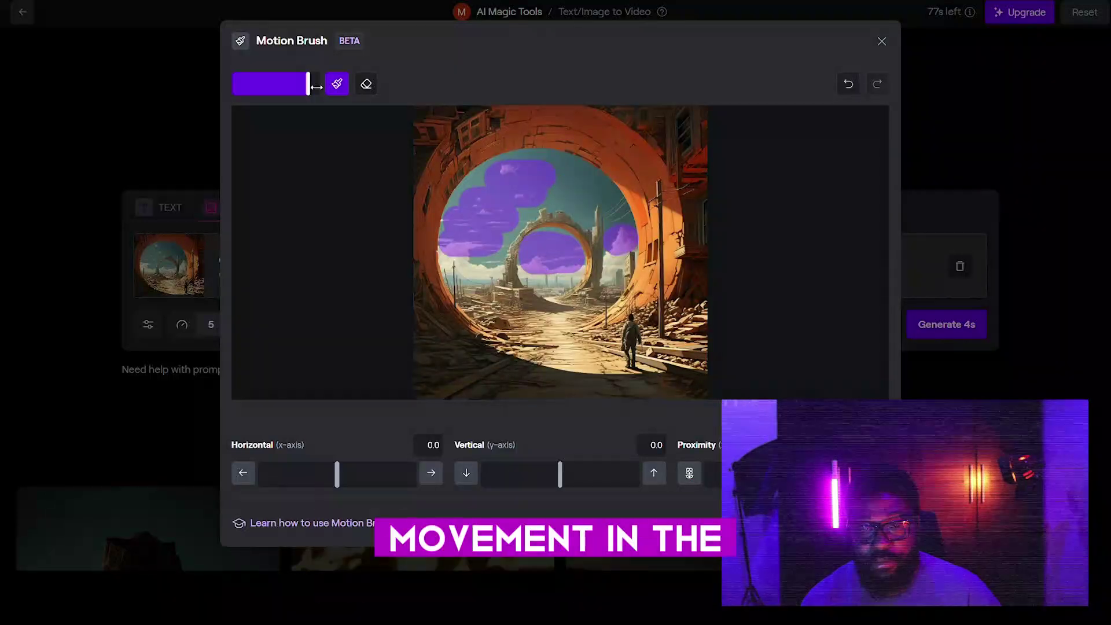
{"action": "left_click_drag", "start_coordinate": [316, 87], "coordinate": [284, 86]}
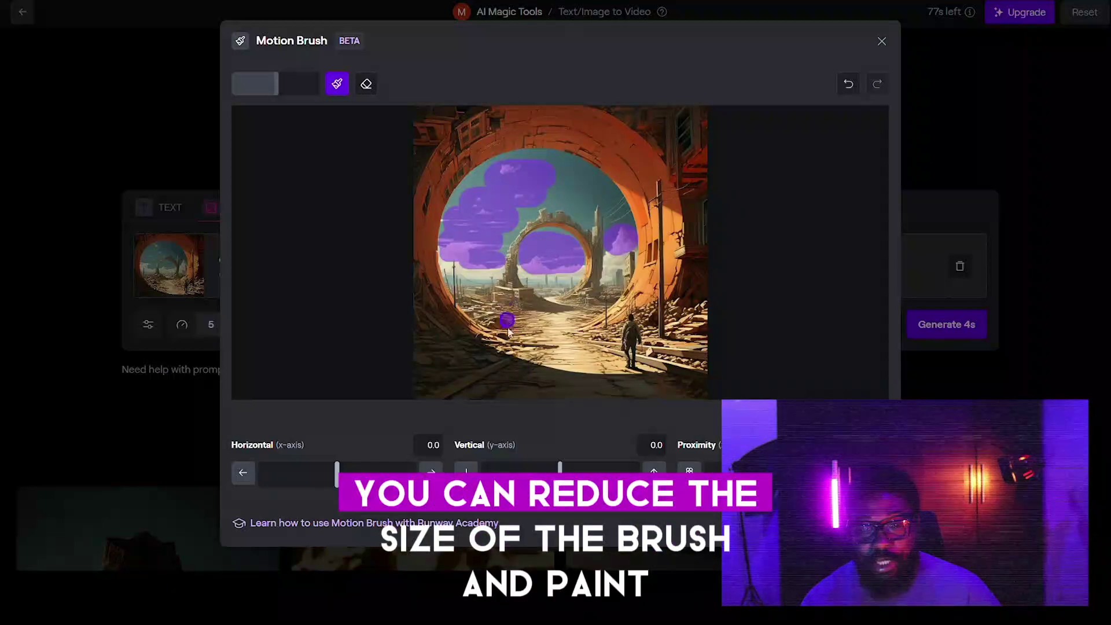
Set the painted area's motion to horizontal -4.8 and vertical 2.2, and save the Motion Brush settings
{"action": "left_click_drag", "start_coordinate": [352, 472], "coordinate": [312, 488]}
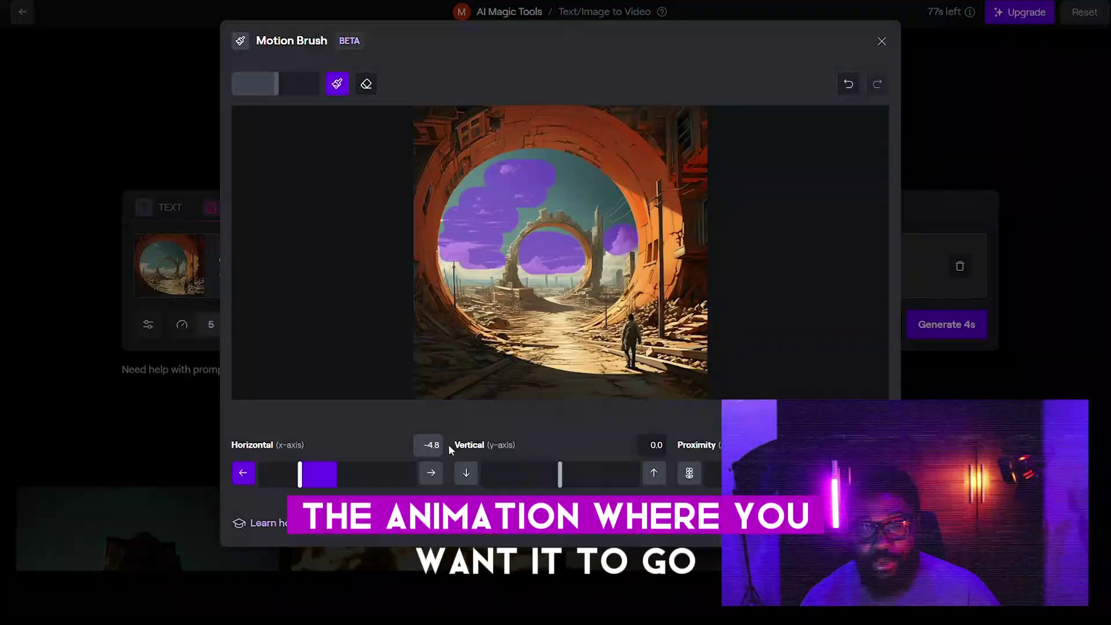
{"action": "left_click_drag", "start_coordinate": [560, 474], "coordinate": [589, 476]}
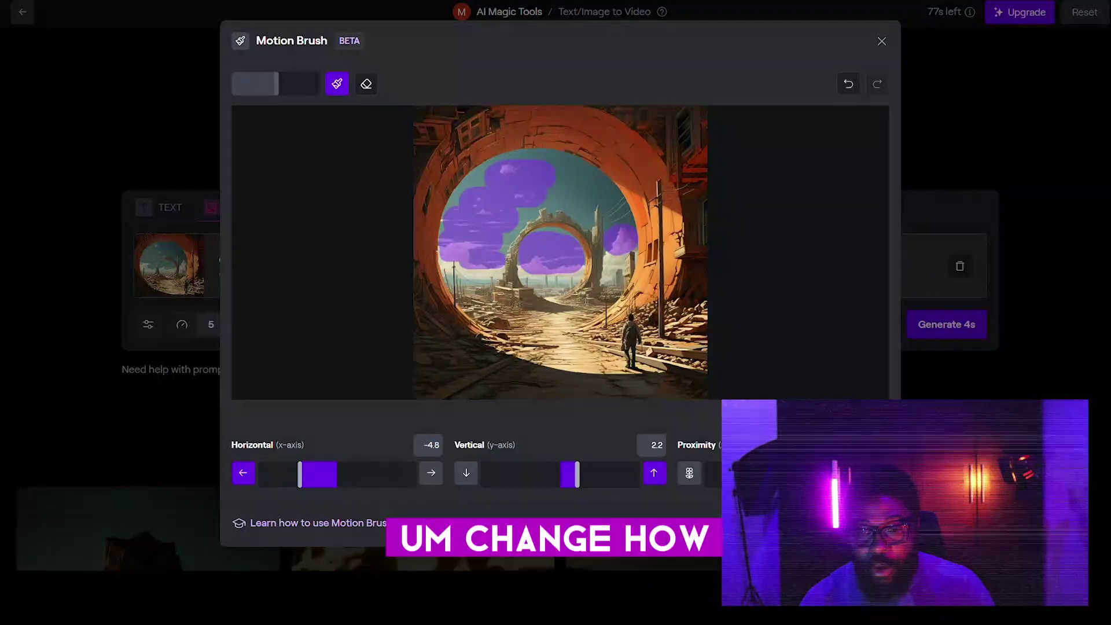
{"action": "left_click", "coordinate": [865, 523]}
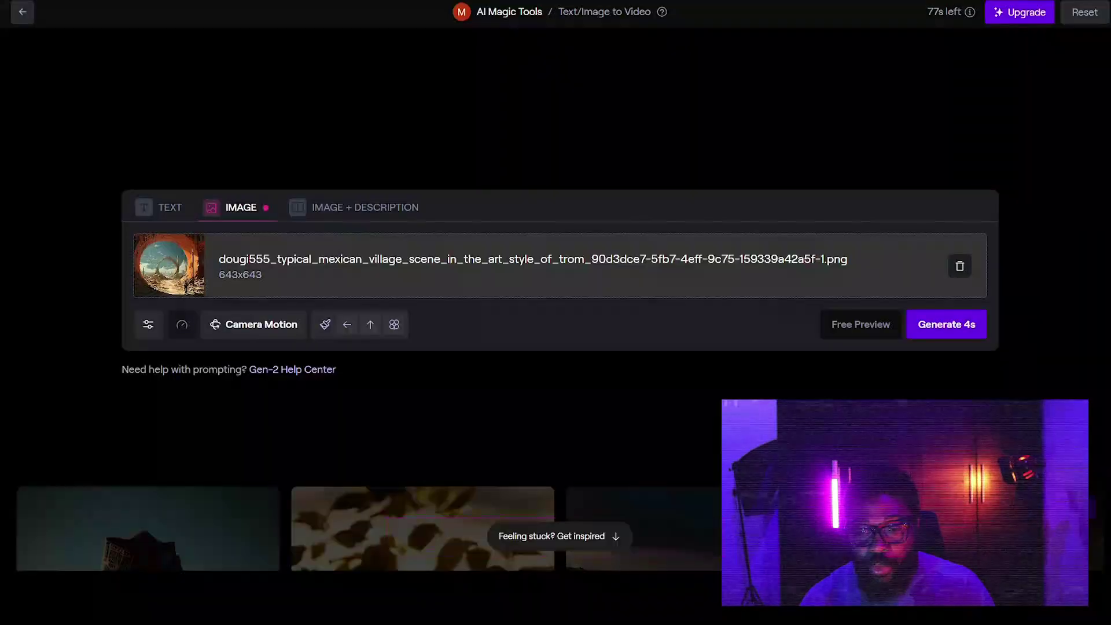
Generate the 4-second video of the ruined-arch scene and play it
{"action": "left_click", "coordinate": [945, 328]}
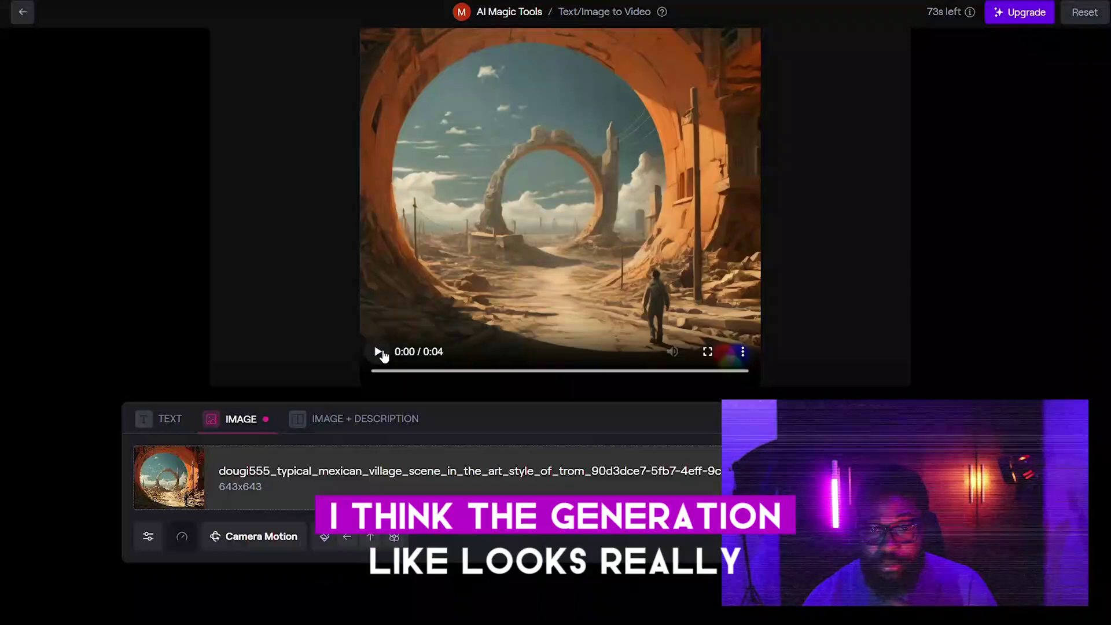
{"action": "left_click", "coordinate": [377, 351]}
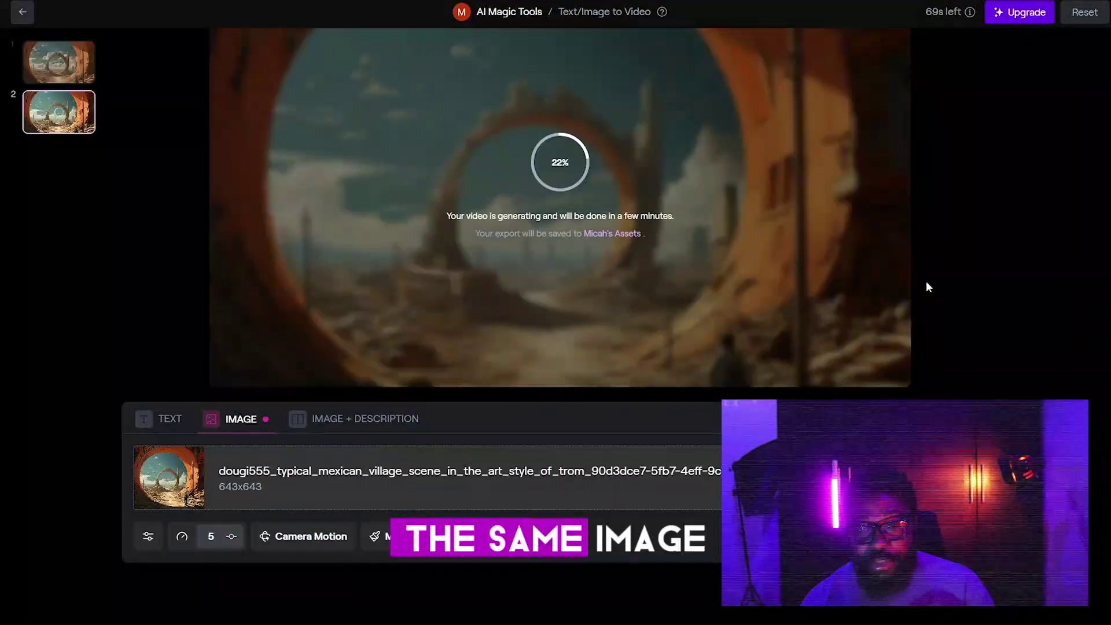
Check the progress of the second ruined-arch generation, made without Motion Brush
{"action": "scroll", "coordinate": [926, 280], "scroll_direction": "up", "scroll_amount": 8}
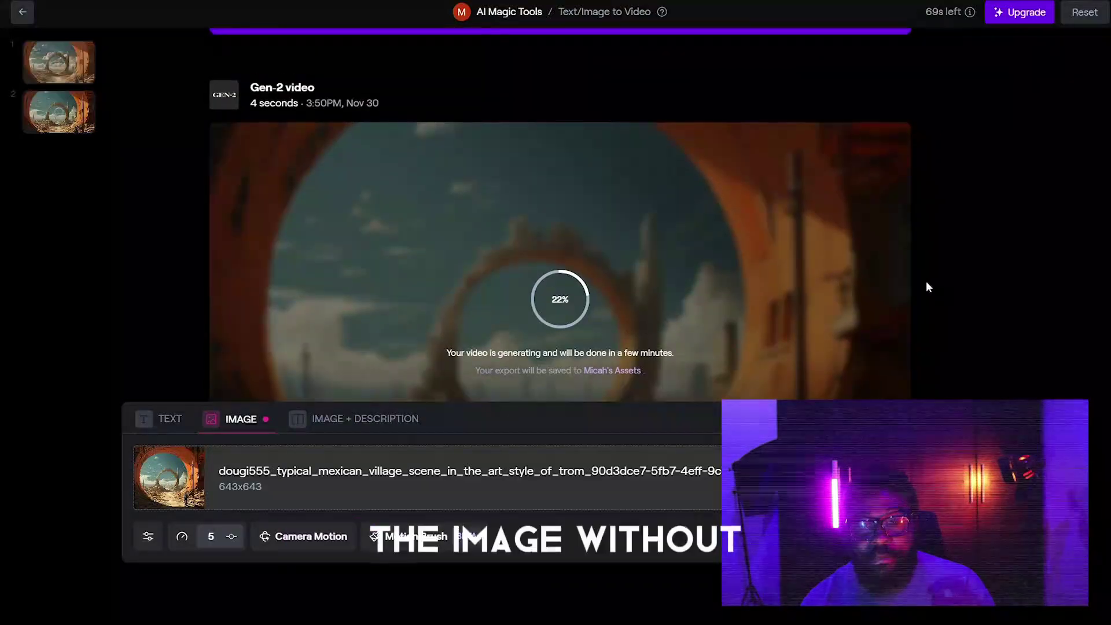
{"action": "scroll", "coordinate": [567, 255], "scroll_direction": "up", "scroll_amount": 1}
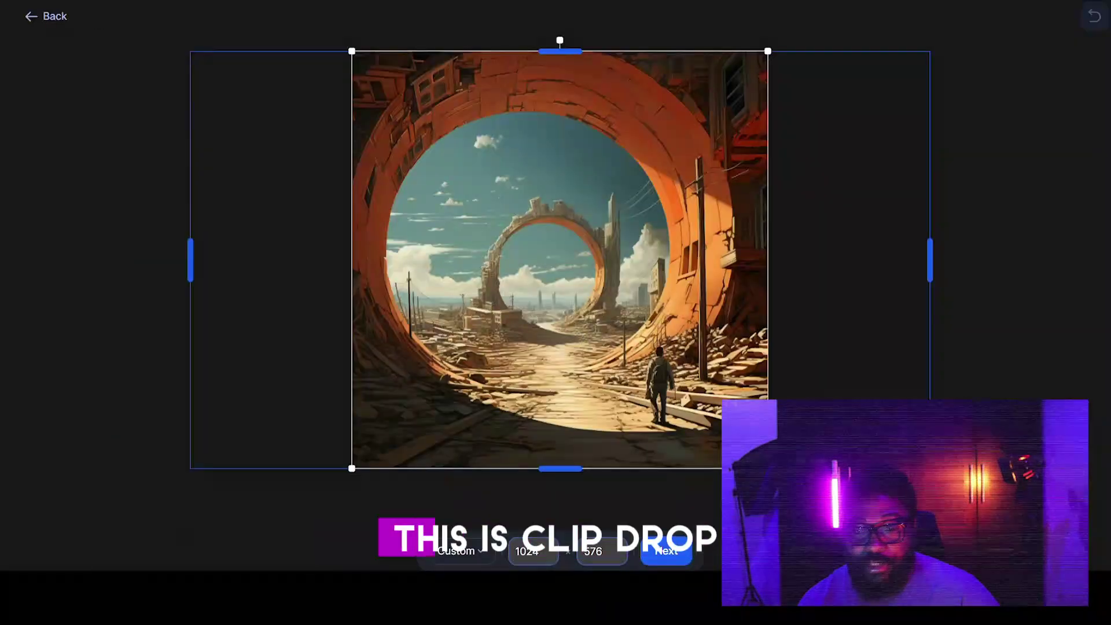
In Clipdrop Uncrop, shrink the ruined-arch image, centre it in the 1024 × 576 frame and generate the expansion
{"action": "left_click_drag", "start_coordinate": [768, 469], "coordinate": [678, 375]}
{"action": "left_click_drag", "start_coordinate": [590, 293], "coordinate": [639, 345]}
{"action": "left_click", "coordinate": [666, 558]}
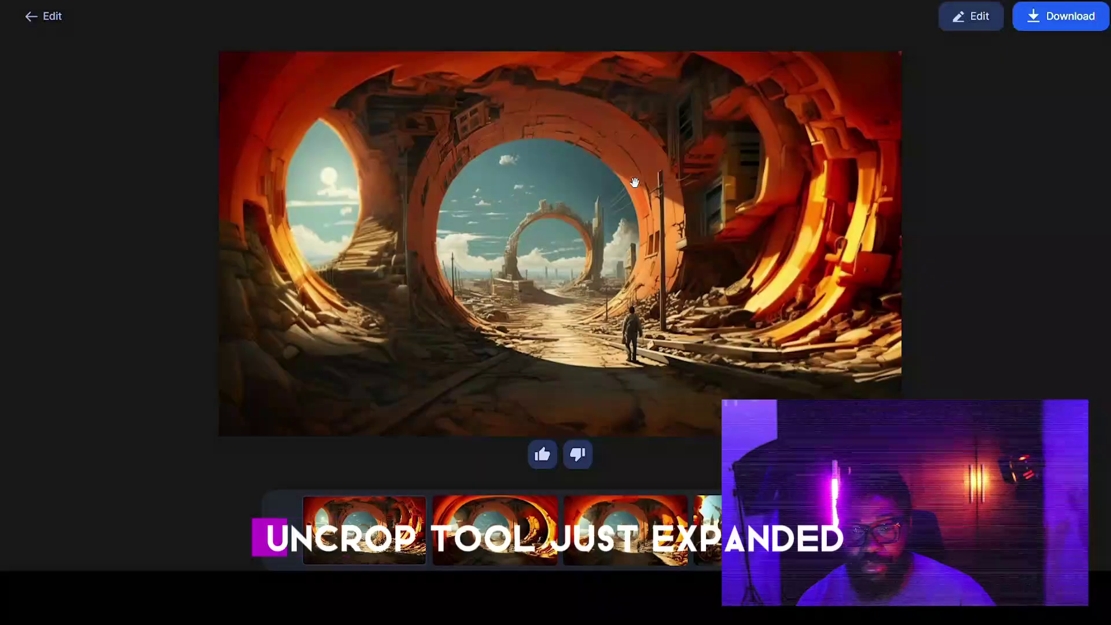
Compare the uncropped variations of the ruined-arch image
{"action": "left_click", "coordinate": [364, 507]}
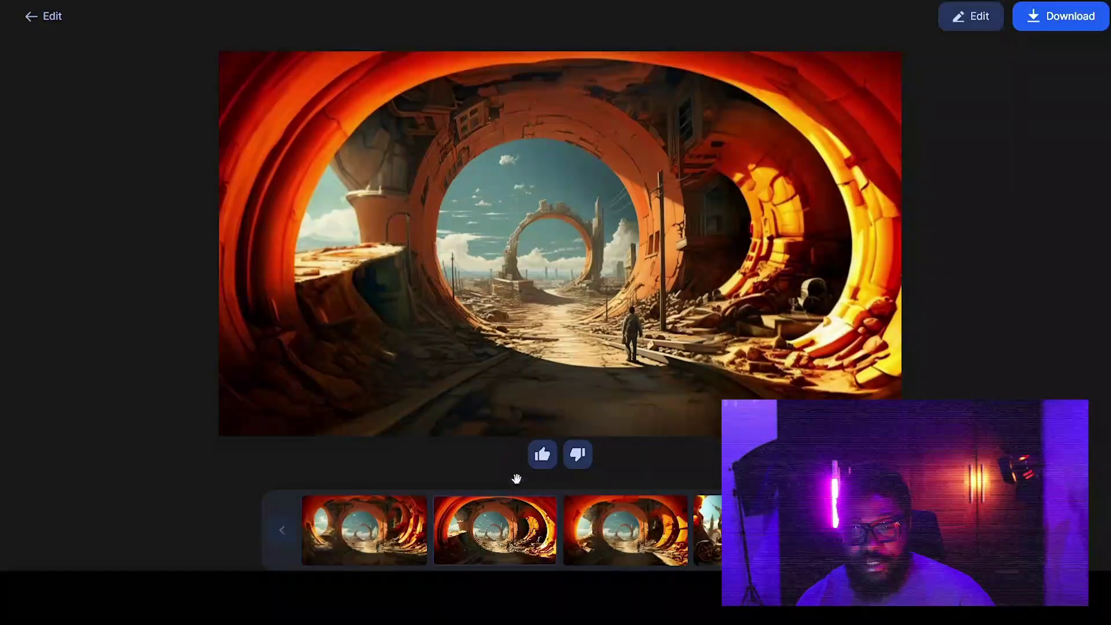
{"action": "left_click", "coordinate": [621, 554]}
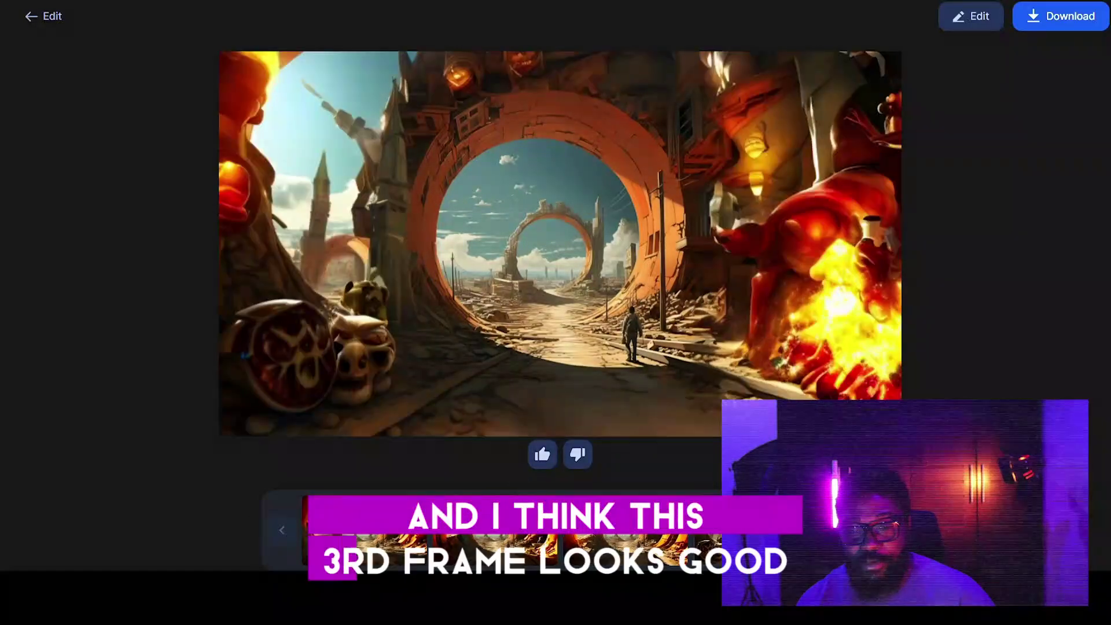